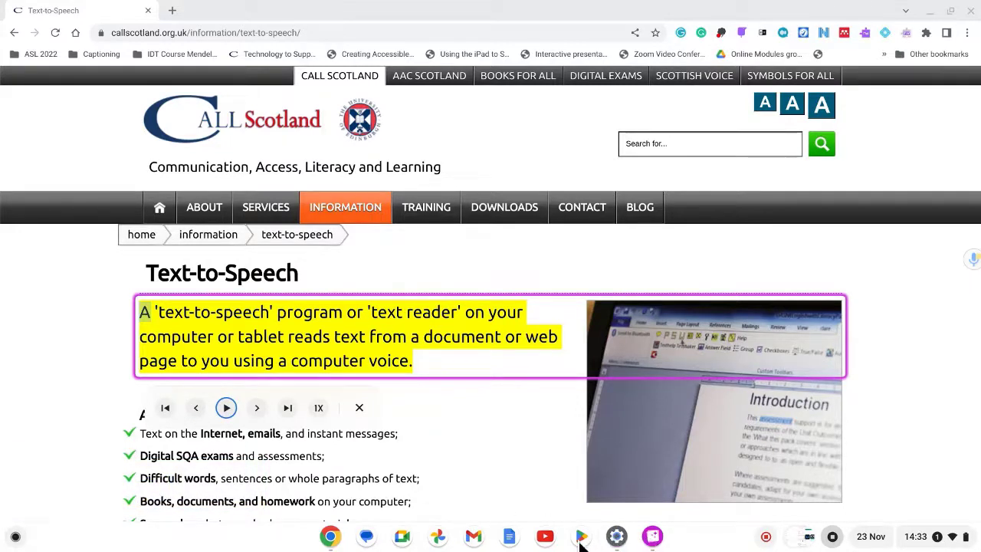
Switch to the Play Store and view the Heather Scottish Text to Speech app page from the "heather voice" search results
left_click(581, 538)
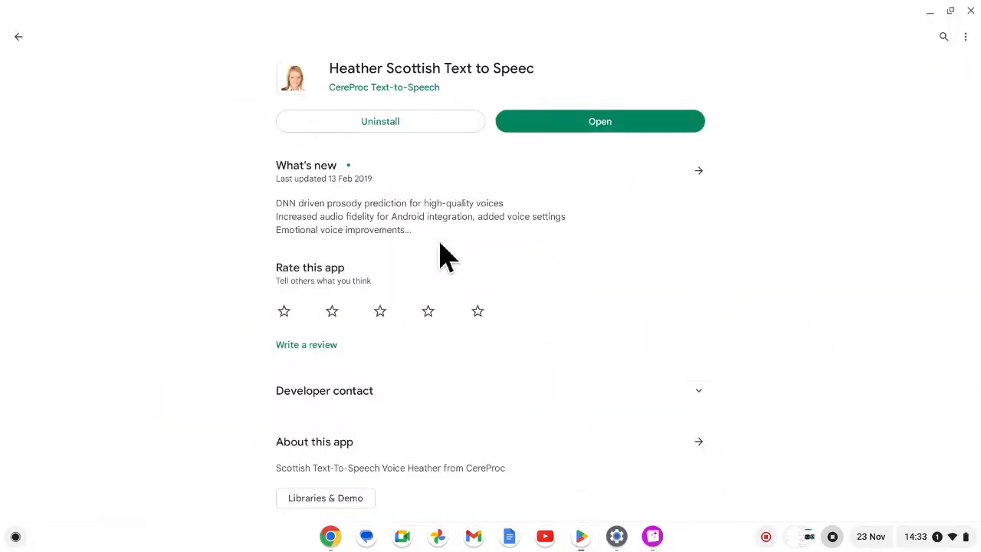
left_click(19, 38)
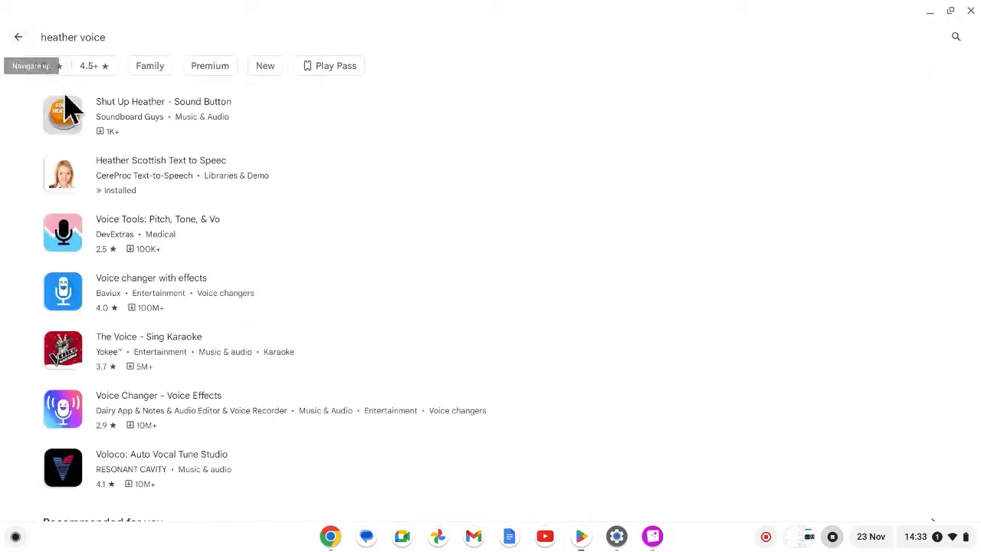
left_click(115, 184)
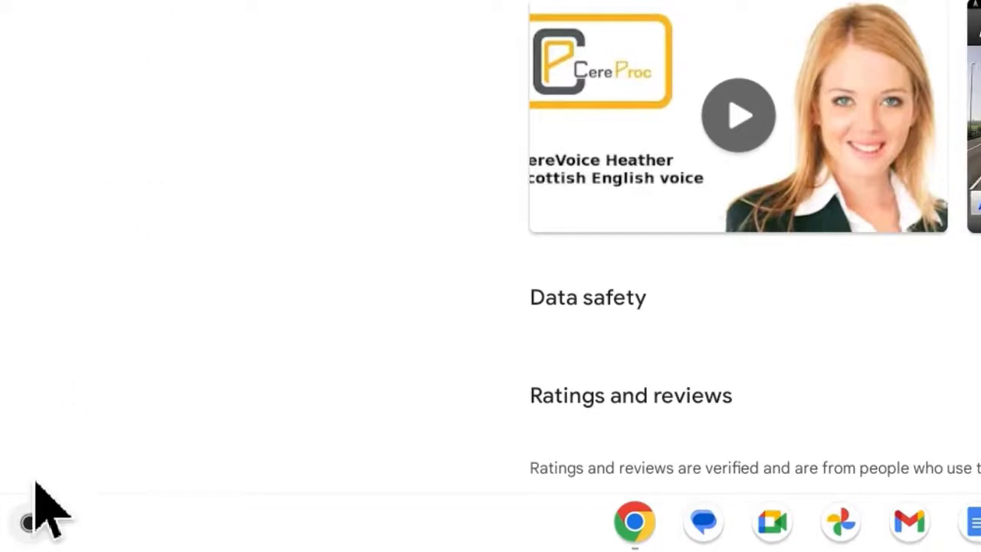
Launch the Heather TTS app, view its information about enabling the speech engine, and close both the app and the Play Store
left_click(27, 524)
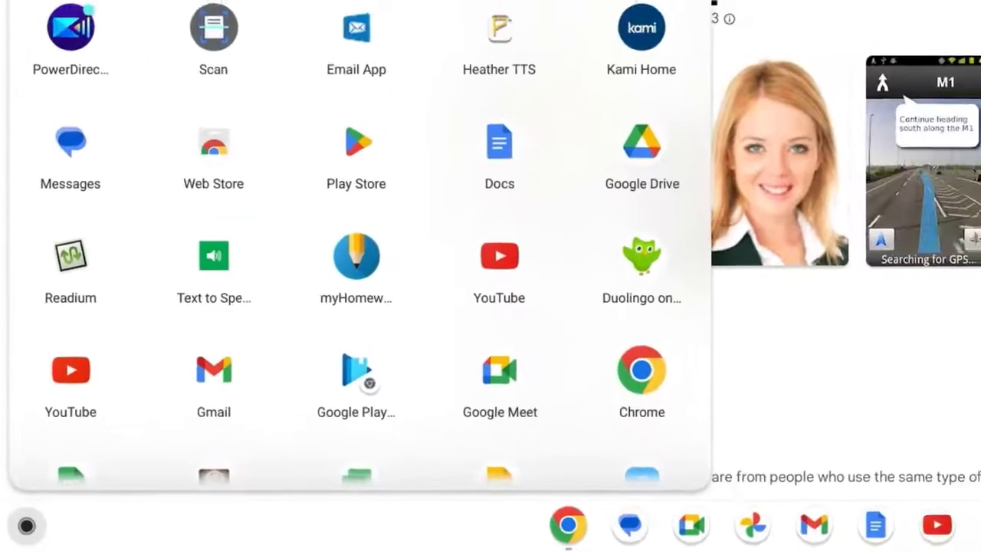
left_click(81, 2)
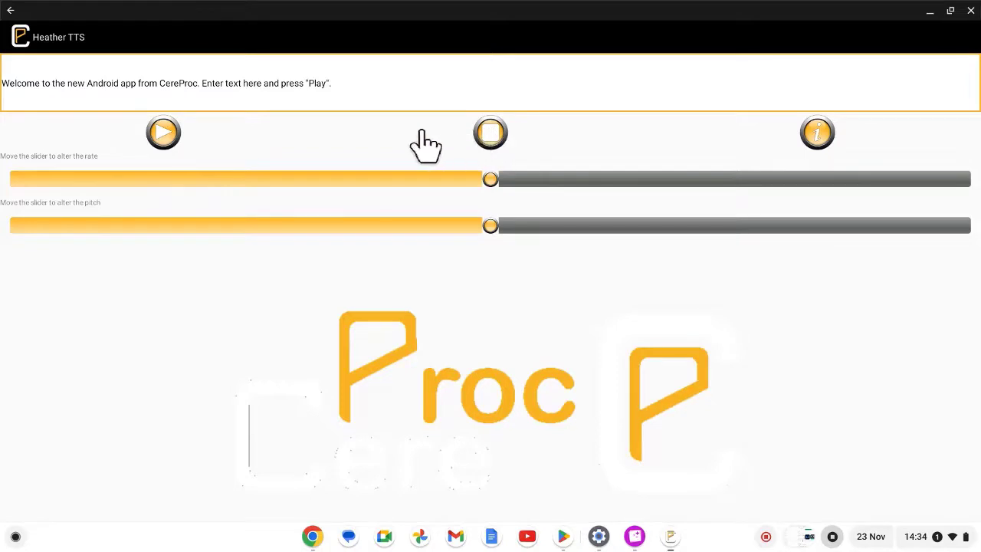
left_click(814, 132)
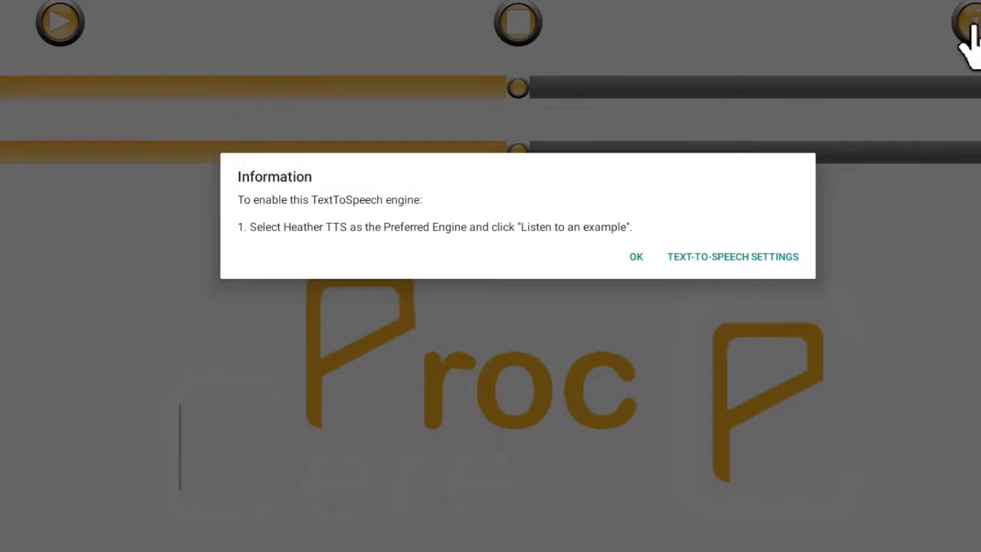
left_click(638, 261)
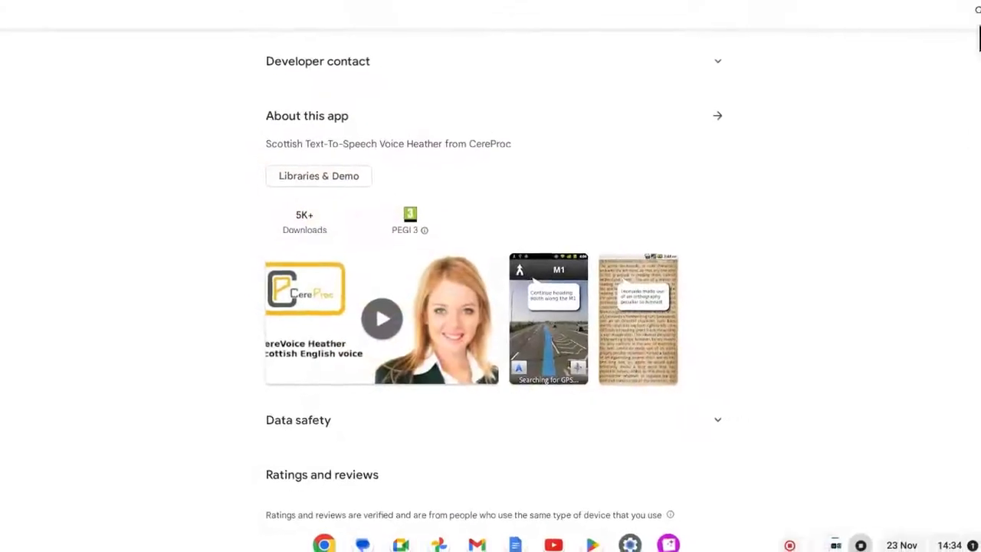
left_click(973, 3)
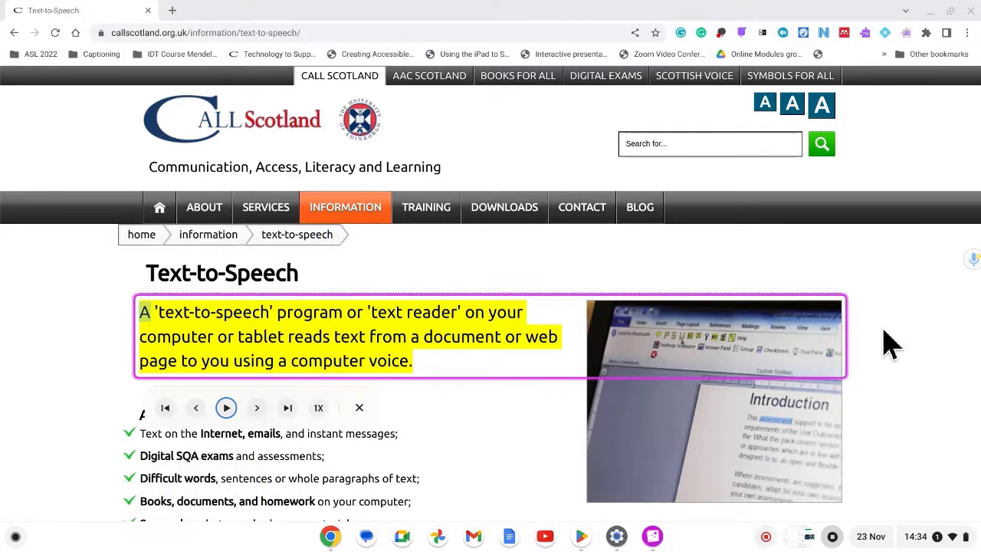
Turn off Select to Speak in the quick accessibility options
left_click(930, 535)
left_click(938, 250)
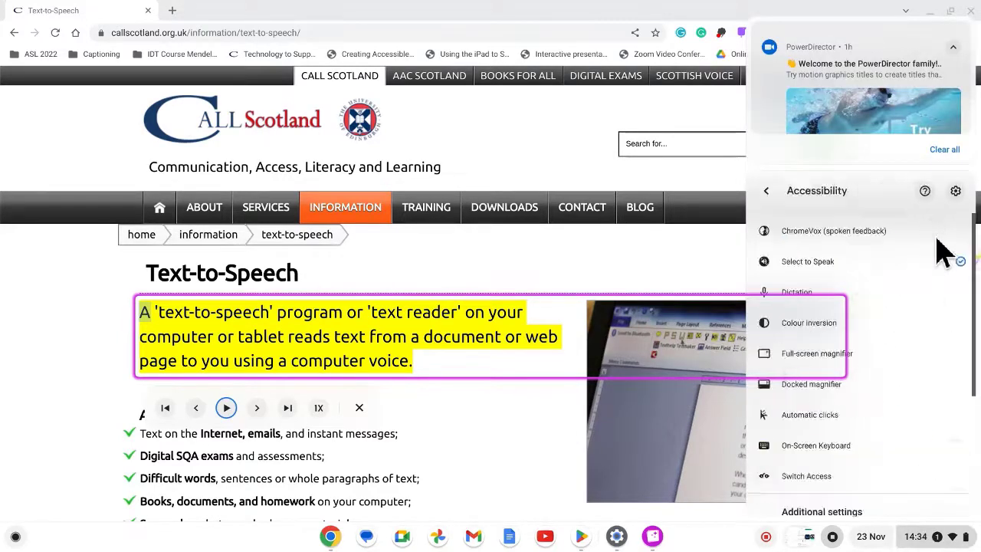
left_click(961, 264)
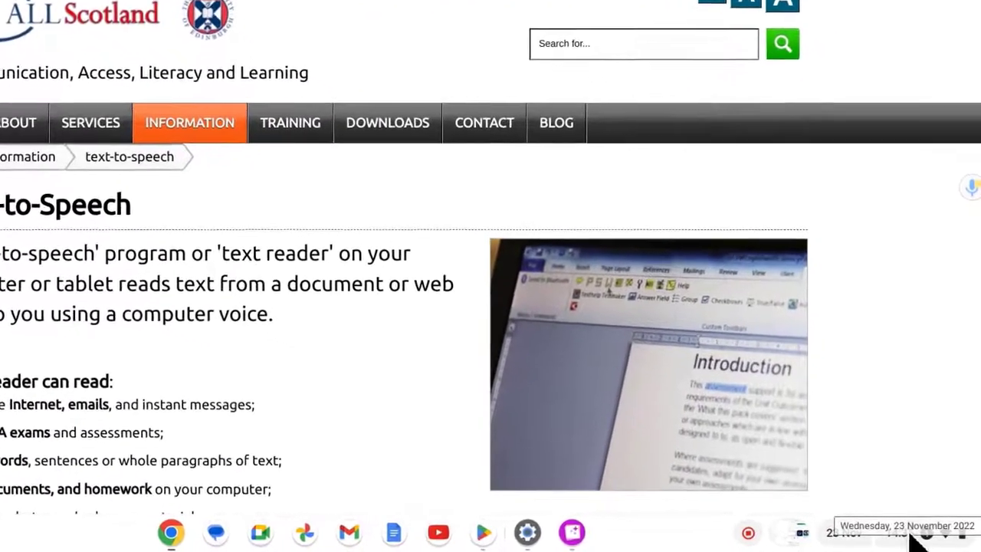
Turn on Select to Speak from the Accessibility options in Quick Settings
left_click(904, 539)
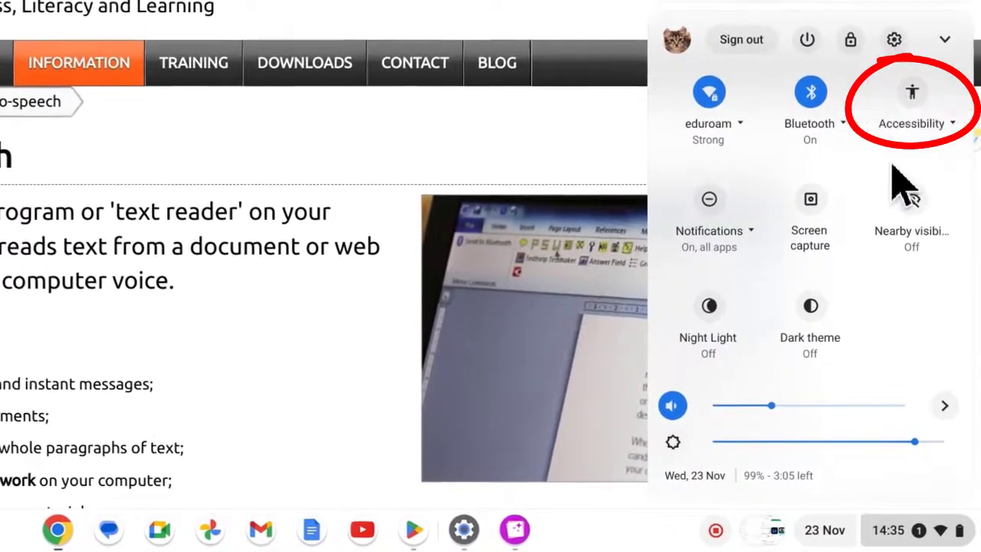
left_click(912, 92)
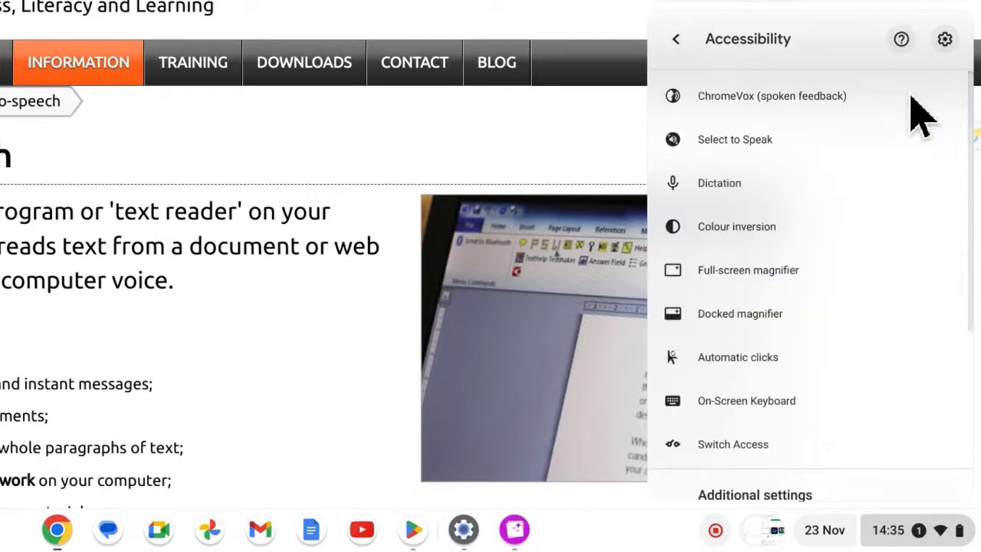
left_click(834, 138)
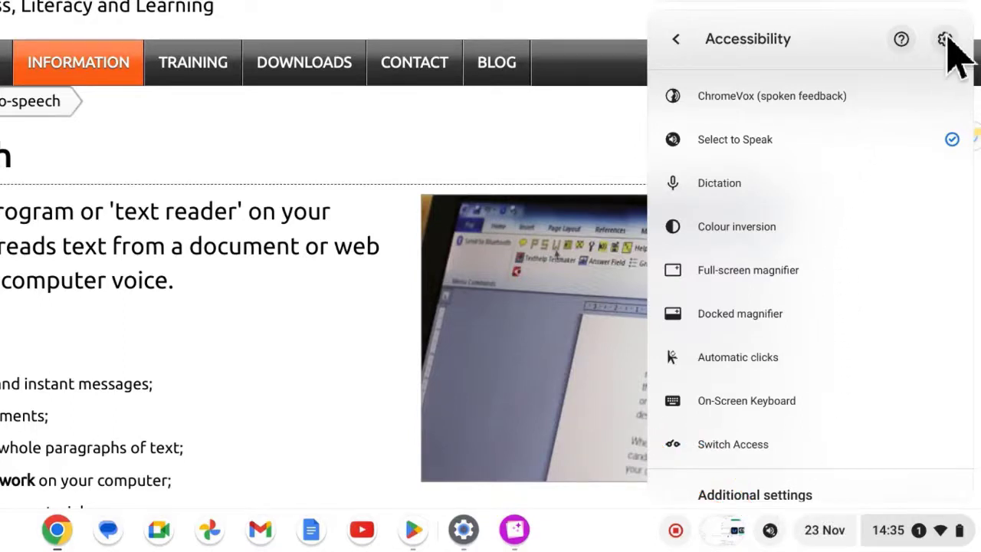
Open the Text-to-Speech page of the full accessibility settings and toggle Select to Speak off and back on
left_click(676, 40)
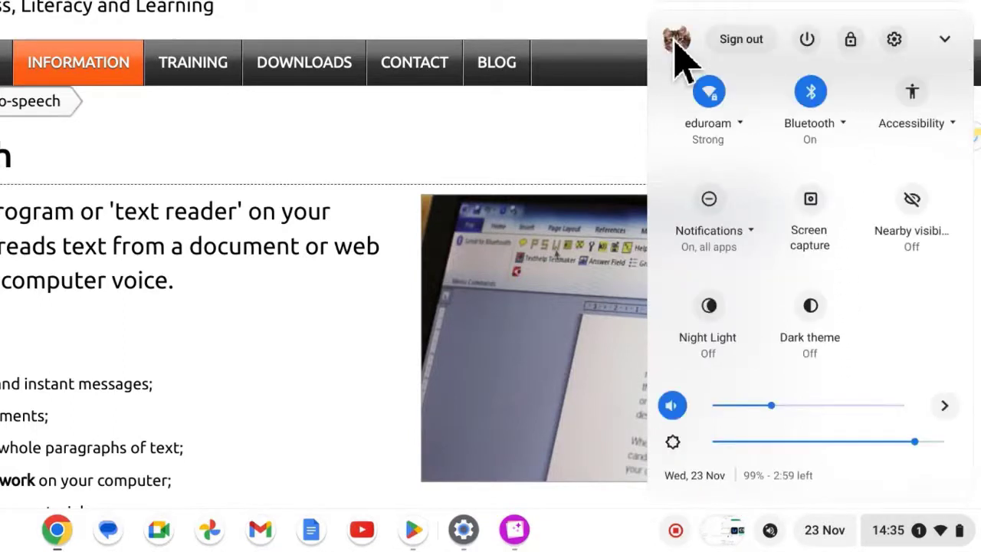
left_click(918, 103)
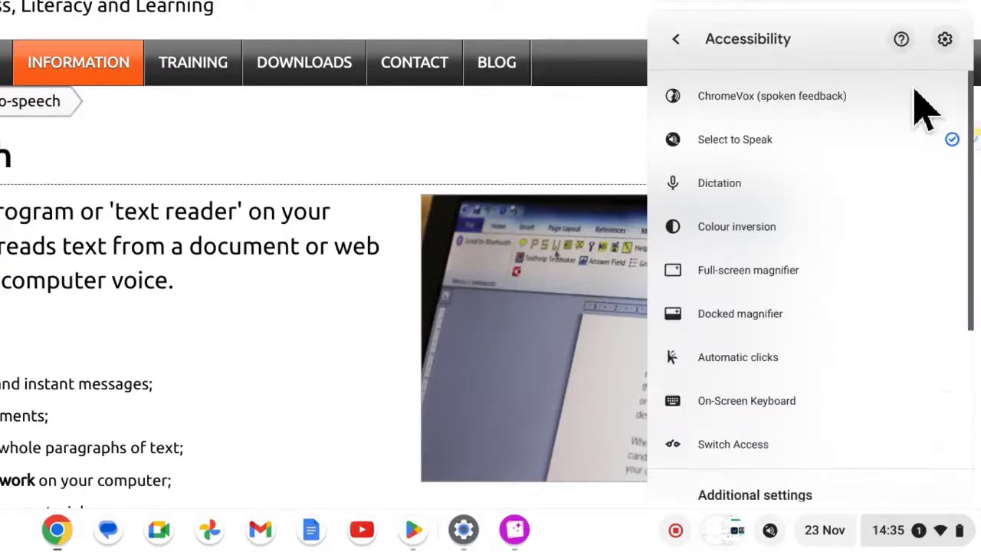
left_click(943, 43)
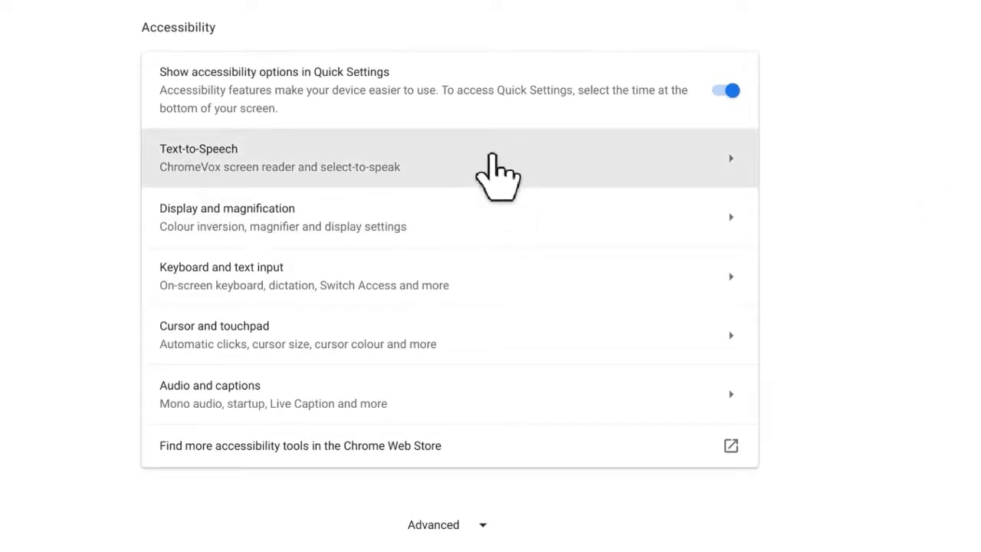
left_click(492, 157)
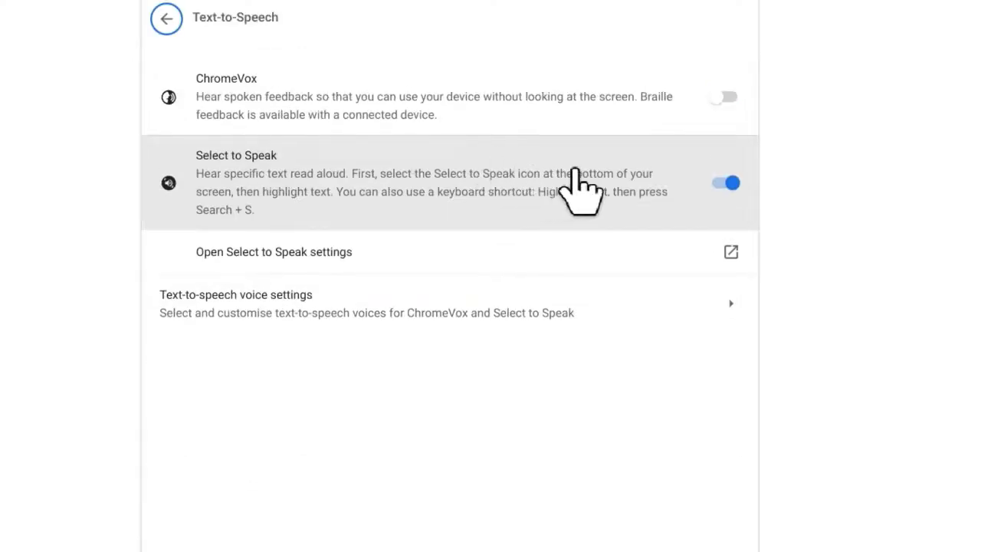
left_click(721, 187)
left_click(730, 184)
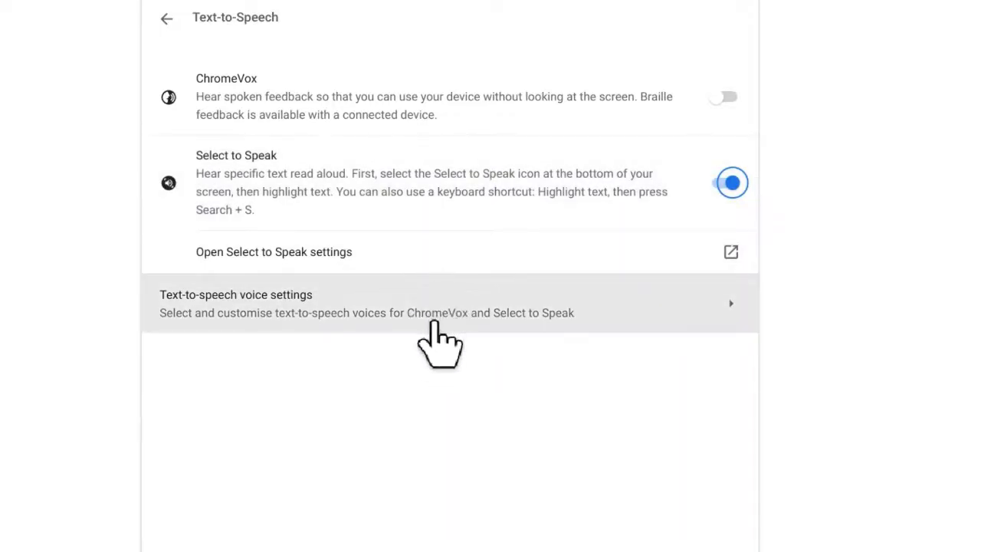
In the Select to Speak settings, enable natural voice when the device is online and preview English (United Kingdom) Voice 1
left_click(728, 253)
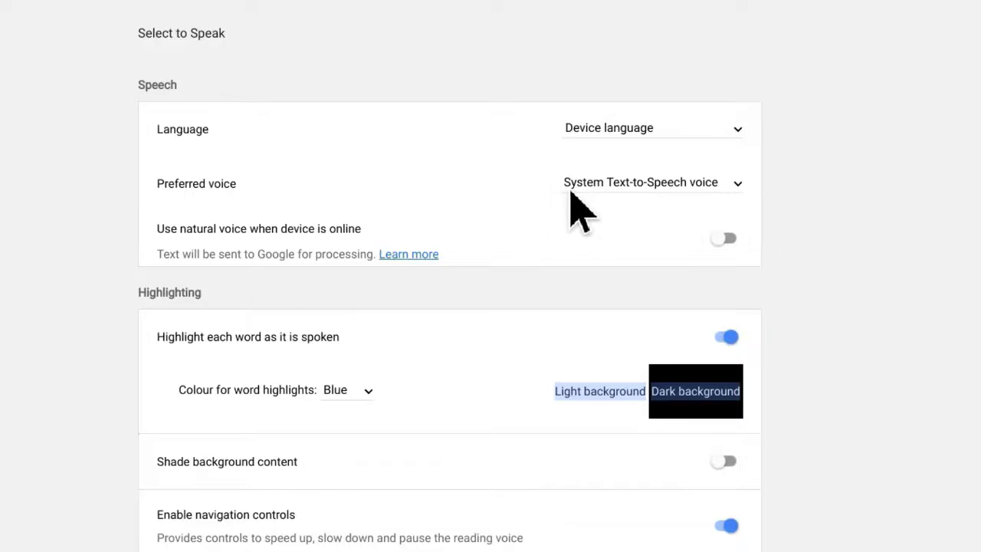
left_click(726, 238)
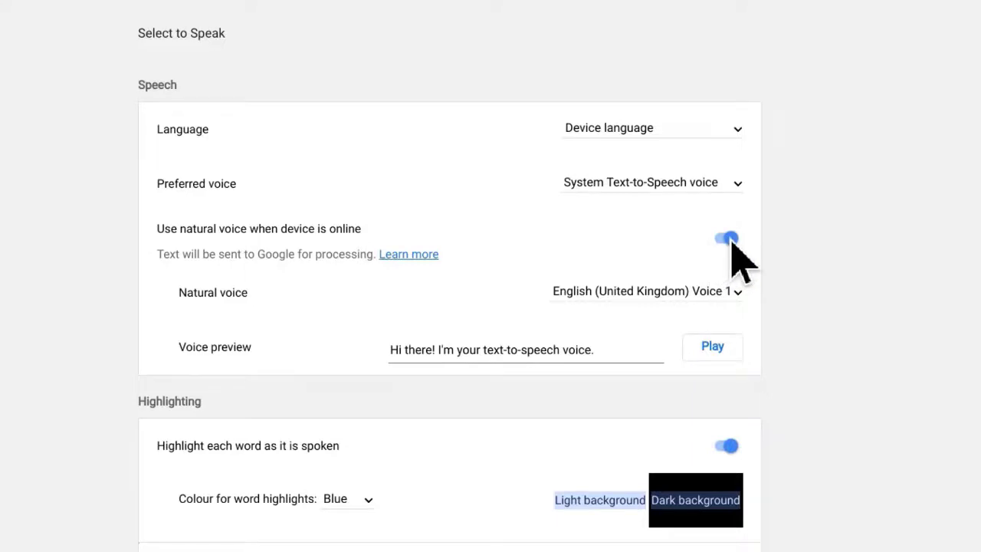
left_click(738, 299)
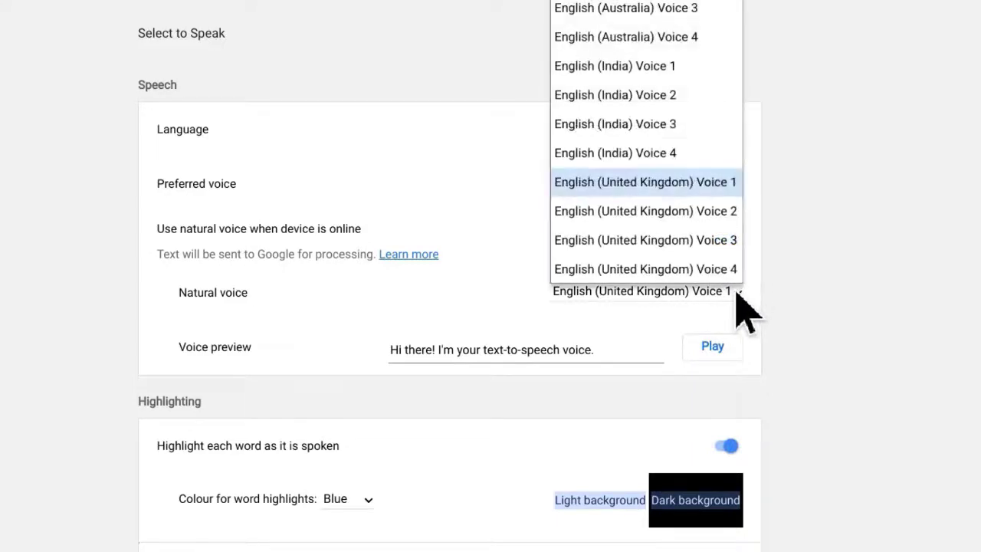
scroll(639, 276, "down", 1)
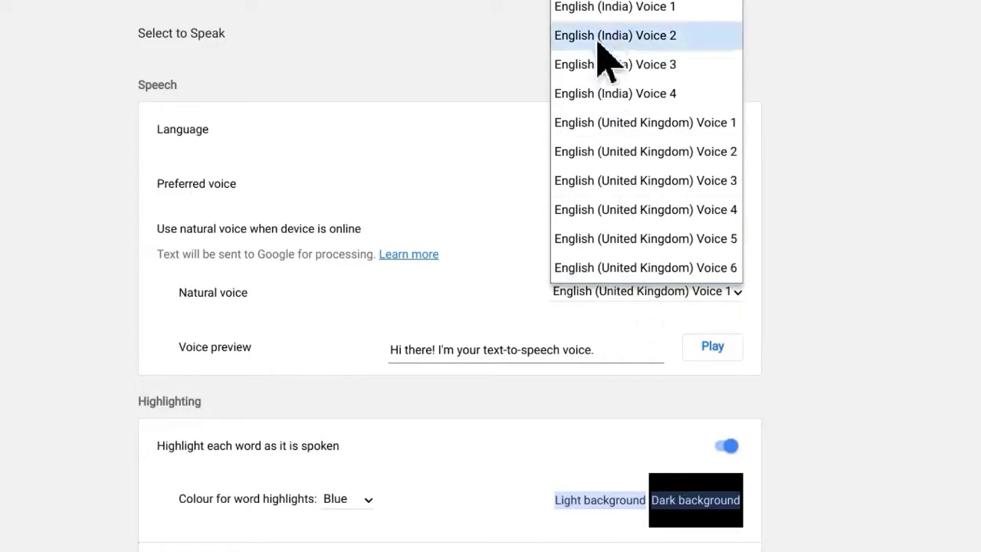
left_click(623, 126)
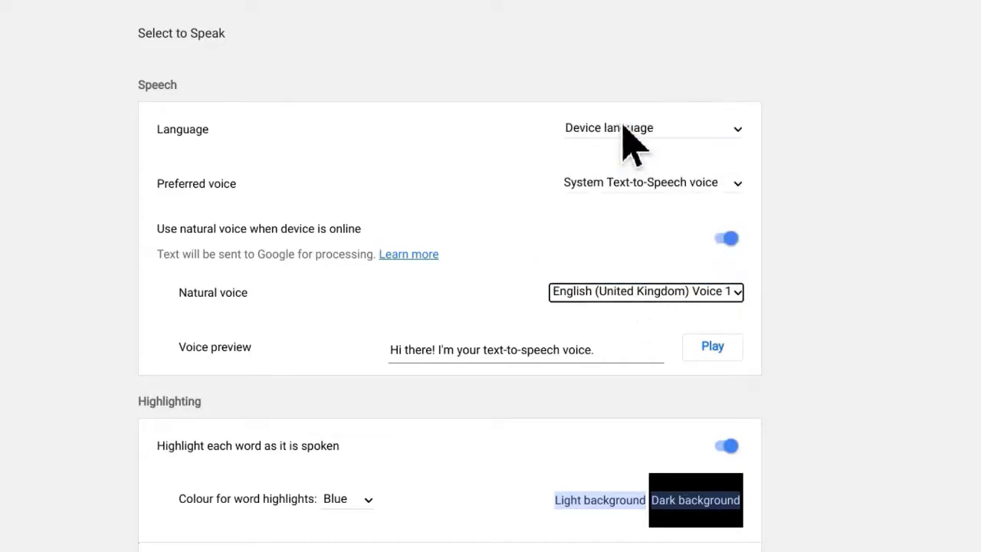
left_click(712, 349)
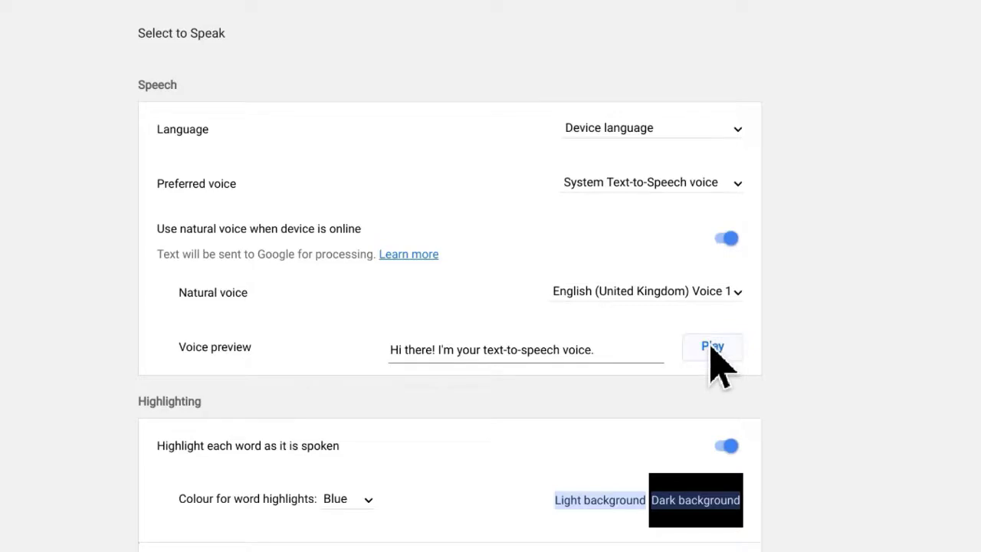
Set the natural voice to Default natural voice and play its preview
left_click(733, 297)
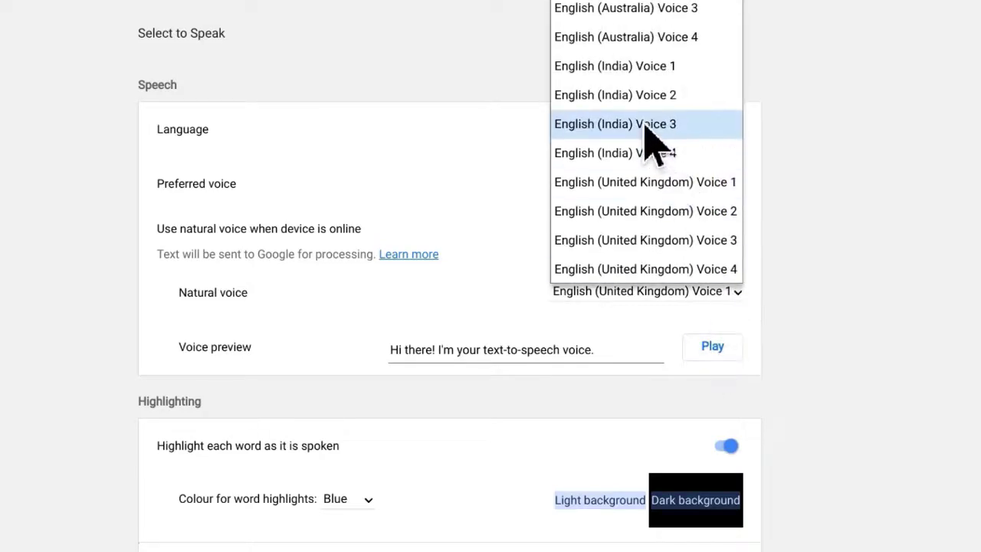
left_click(620, 3)
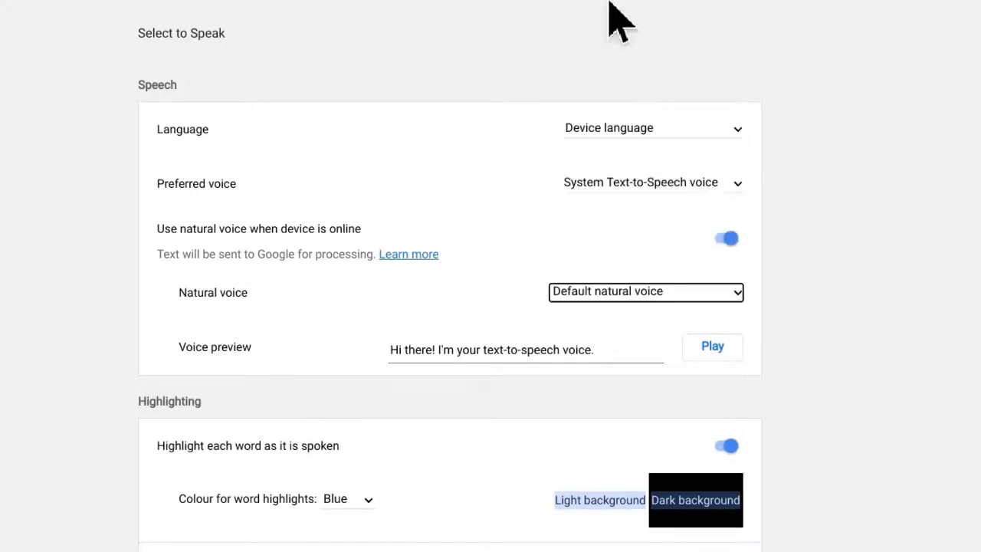
left_click(714, 347)
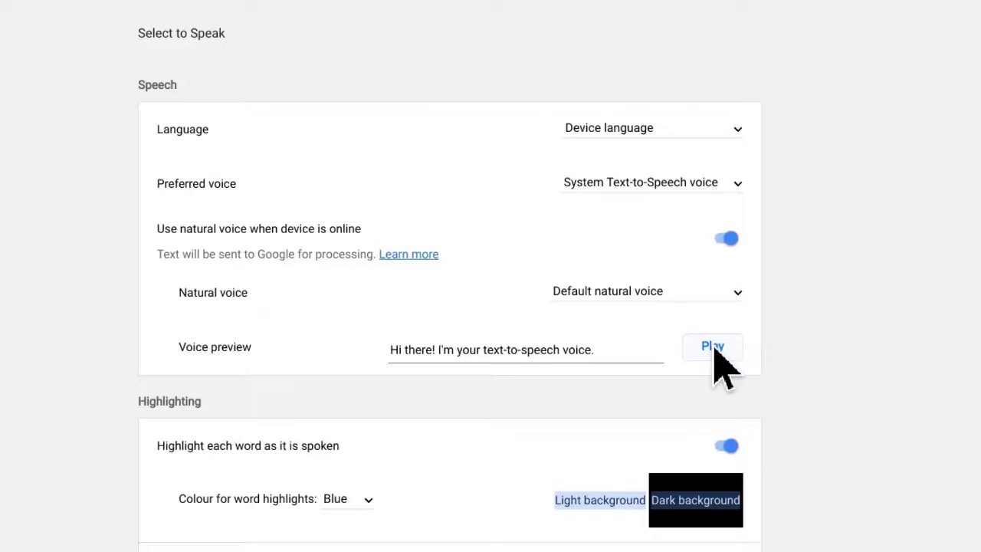
Set the natural voice to English (United Kingdom) Voice 3, preview it, and switch off natural voice when online
left_click(737, 298)
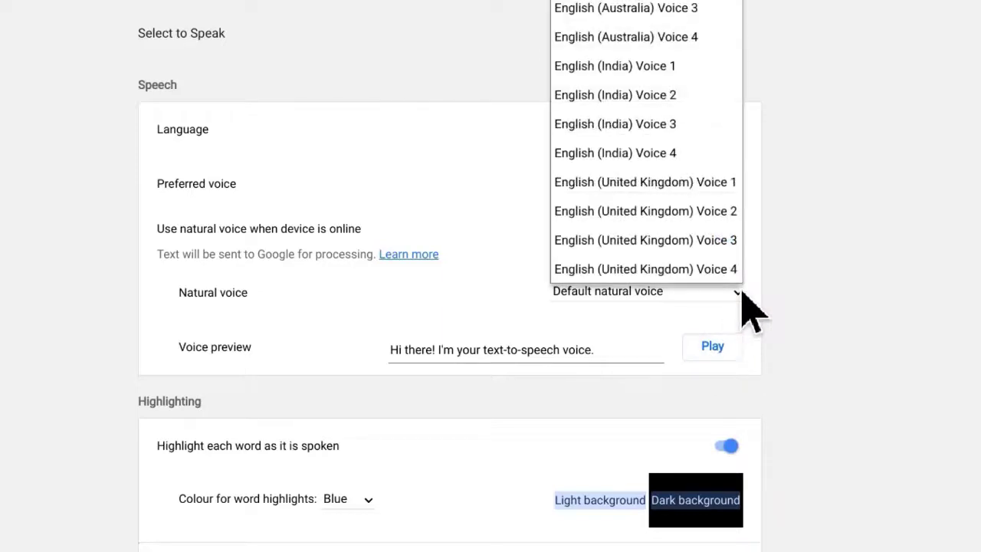
left_click(657, 243)
left_click(719, 351)
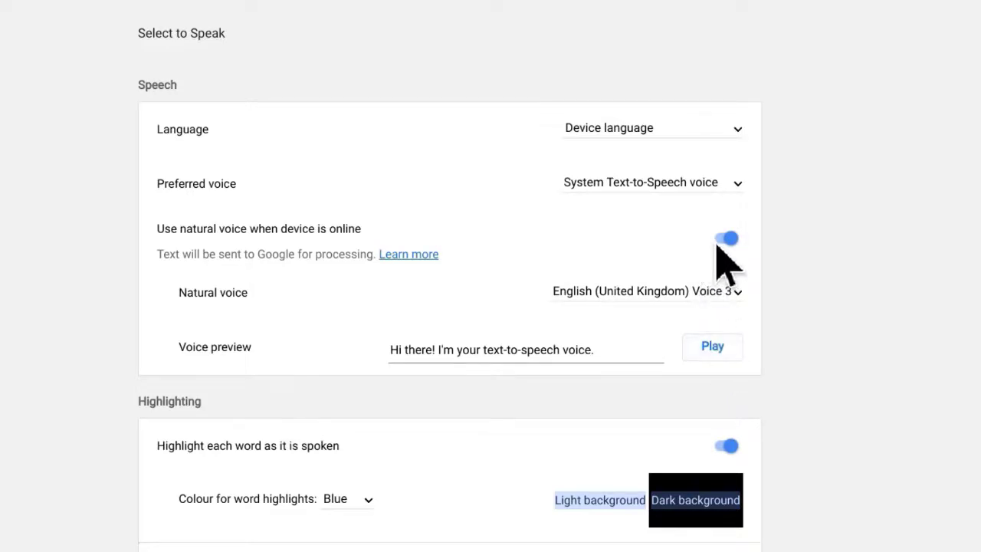
left_click(727, 240)
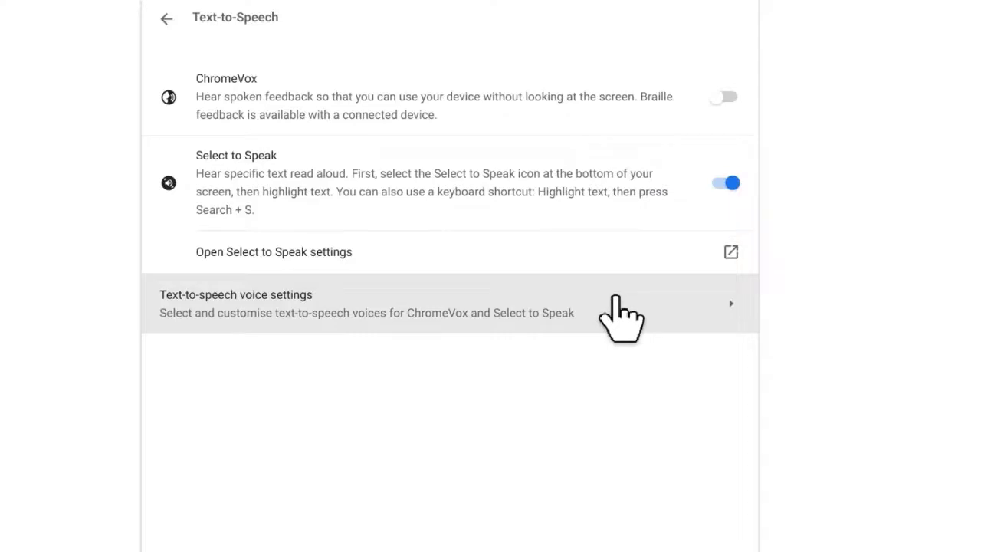
In the text-to-speech voice settings, choose English - Android Heather TTS en-GB as the voice to preview and play the sample text
left_click(620, 316)
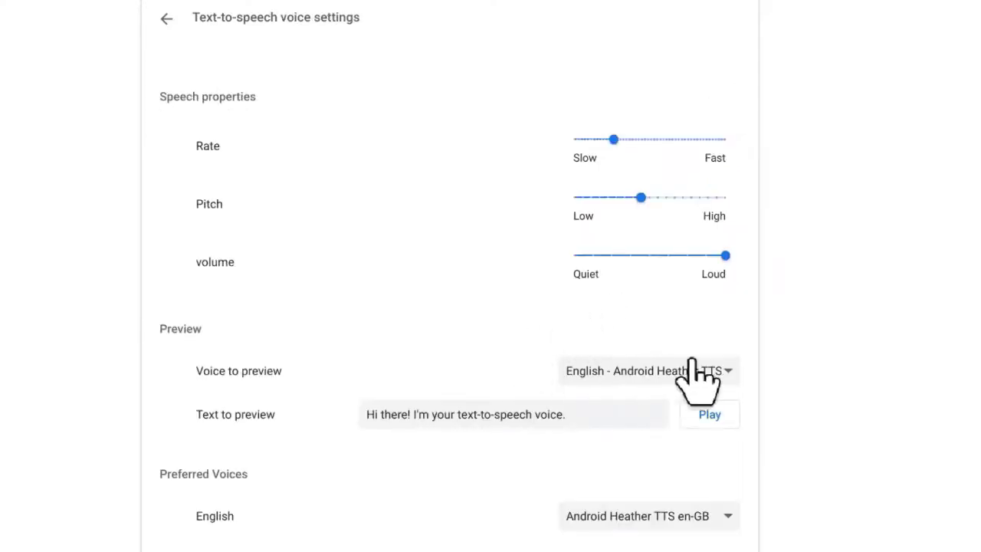
left_click(724, 371)
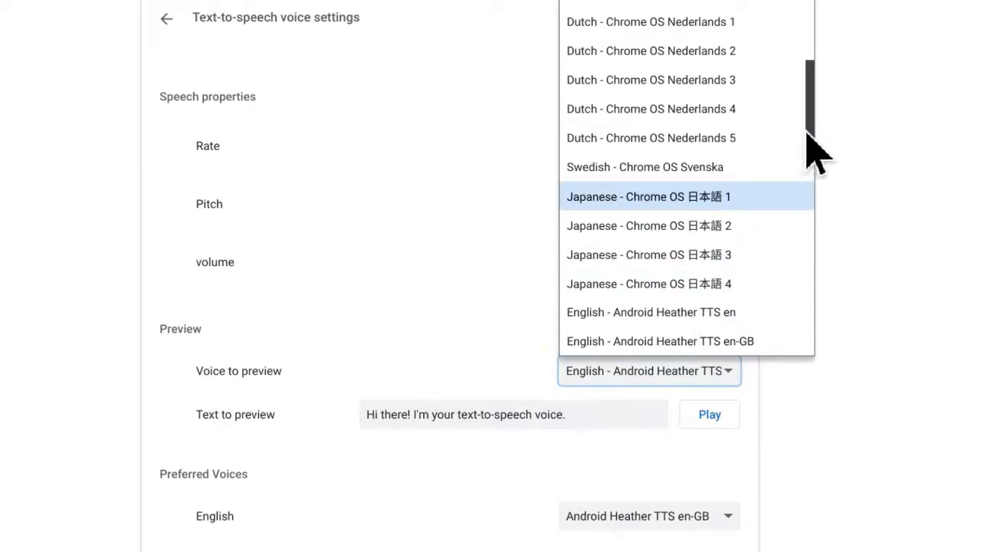
left_click_drag(804, 136, 806, 176)
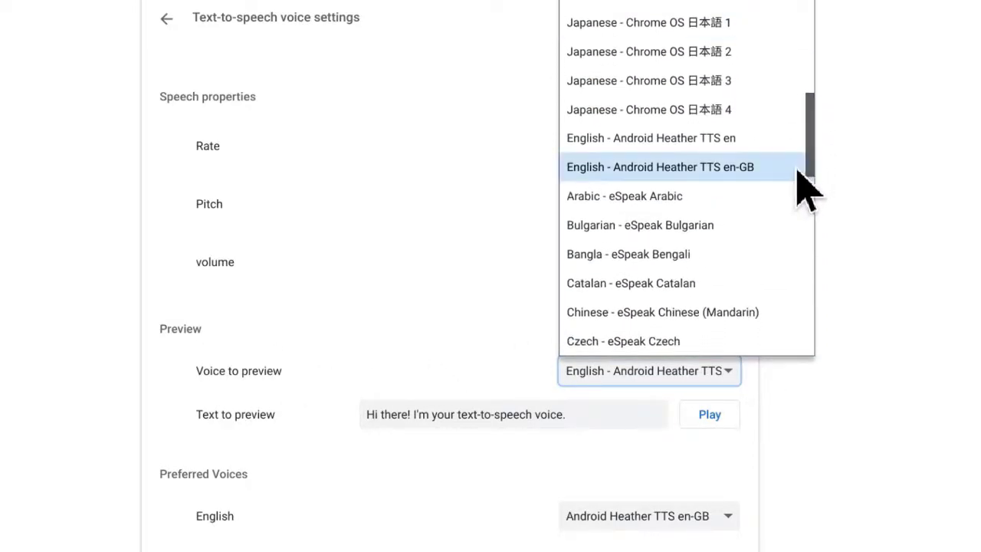
left_click(755, 167)
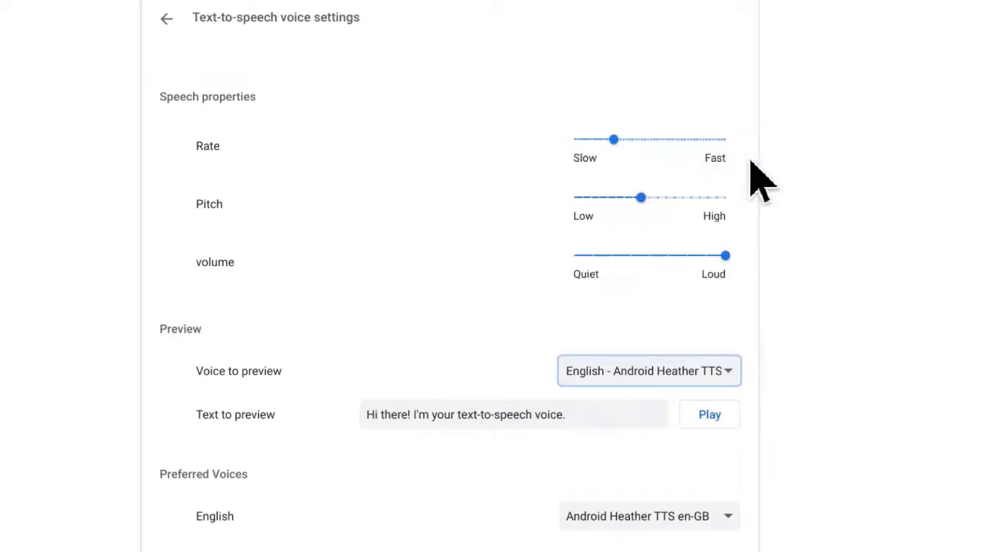
left_click(710, 415)
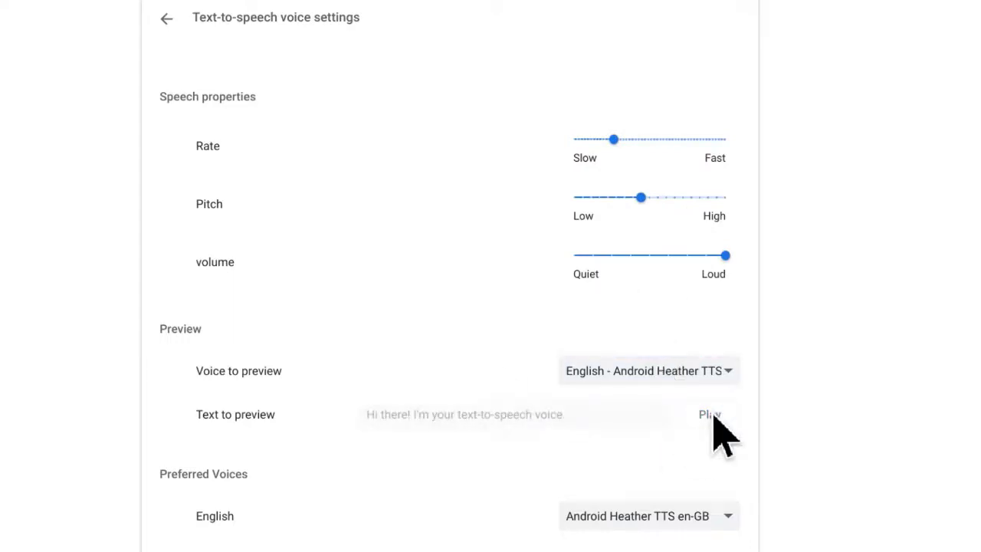
Preview the Heather voice's sample text with the pitch lowered to 40% and again with it restored to the default 100%
left_click(633, 204)
left_click_drag(633, 203, 589, 206)
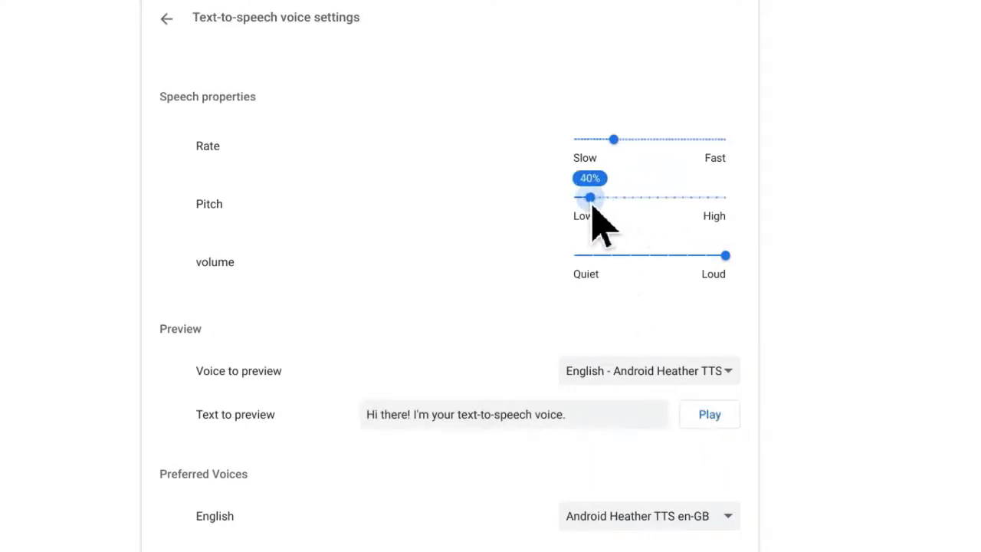
left_click(705, 414)
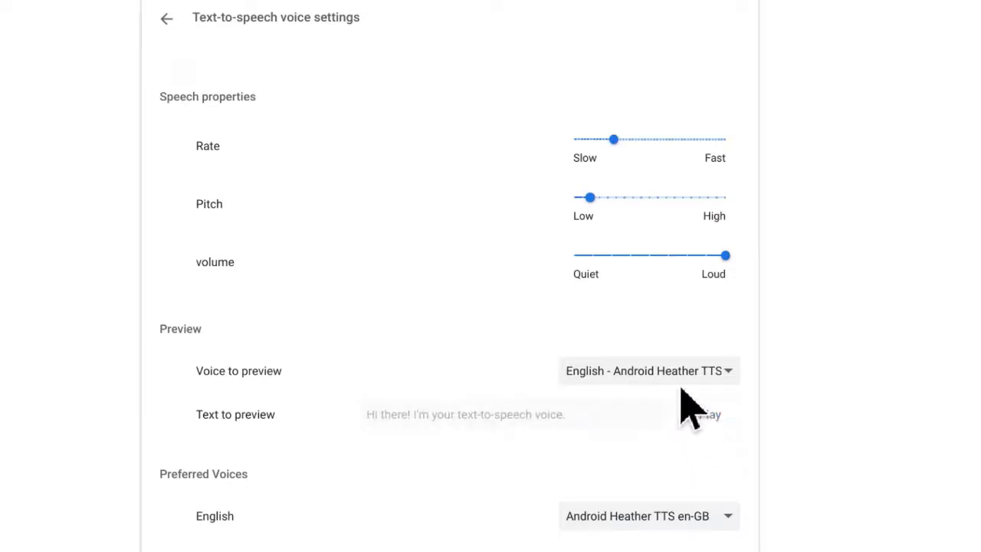
left_click_drag(589, 197, 644, 209)
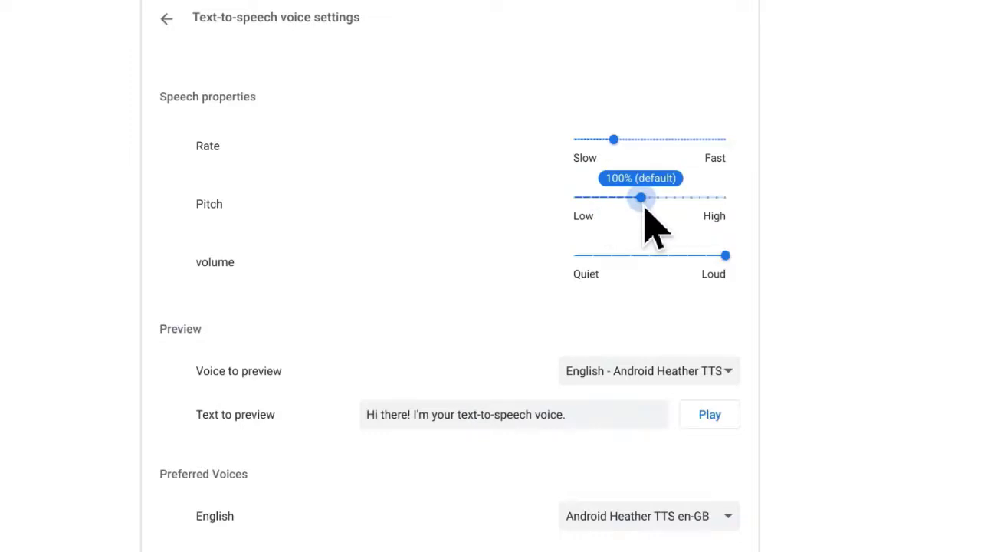
left_click(709, 418)
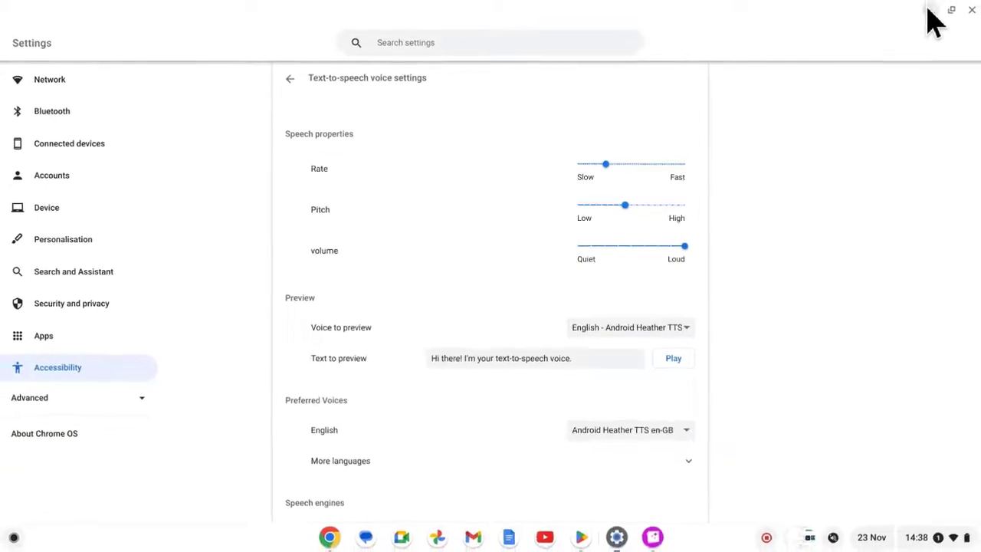
Minimise the Settings window and switch to the CALL Scotland Text-to-Speech page in Chrome
left_click(929, 11)
left_click(928, 11)
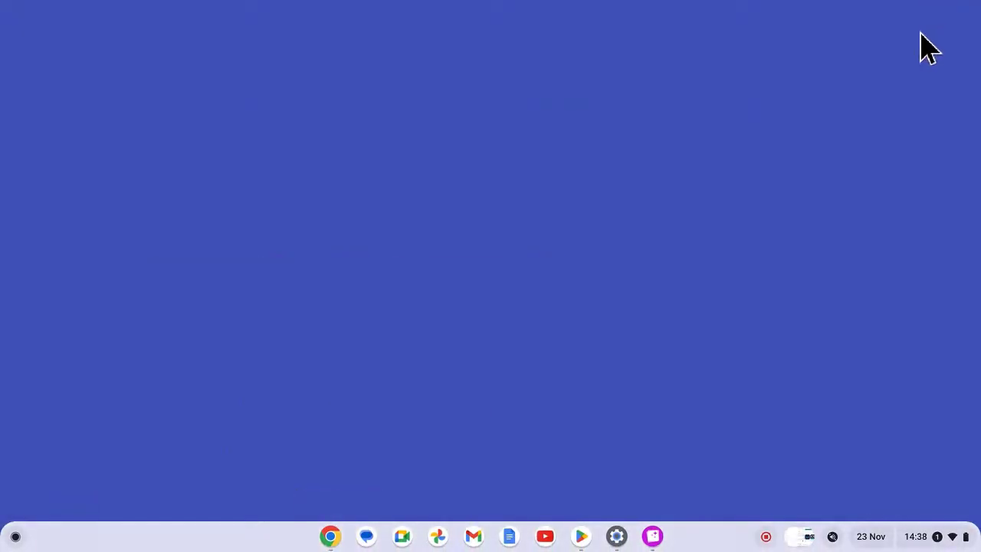
left_click(329, 536)
left_click(83, 10)
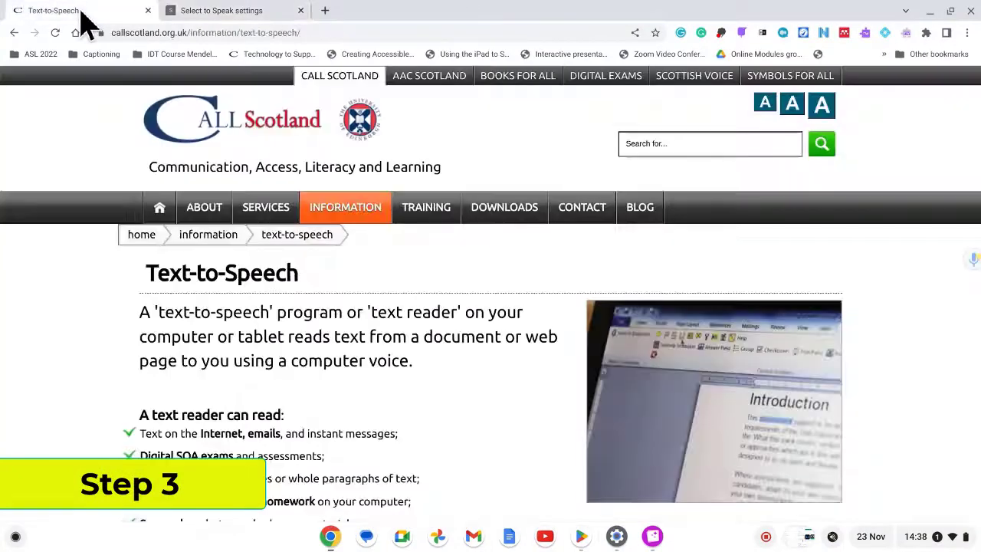
Have Select to Speak read the opening Text-to-Speech paragraph, and mark the list items from "Text on the Internet" through "Books, documents, and homework"
left_click(833, 537)
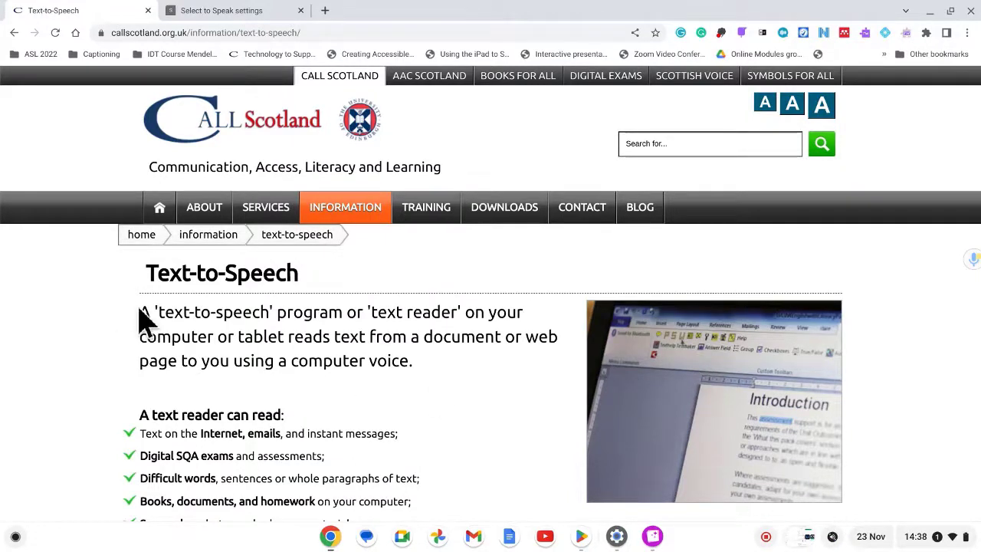
left_click_drag(141, 306, 437, 372)
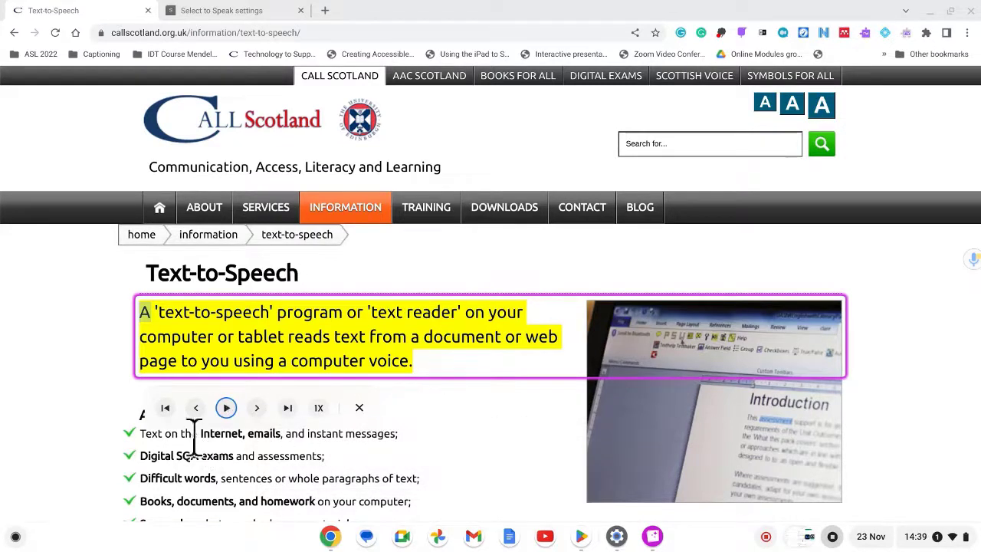
left_click_drag(143, 431, 431, 519)
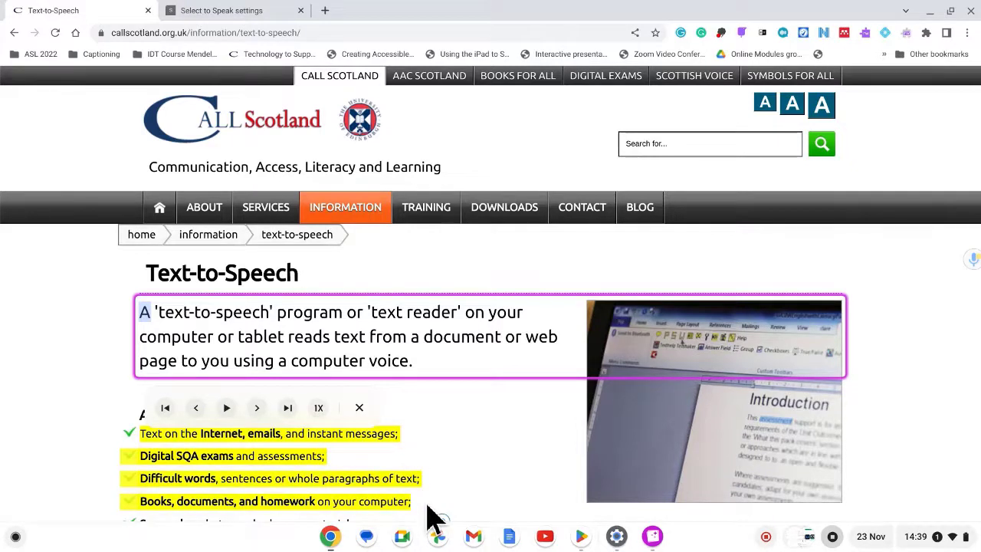